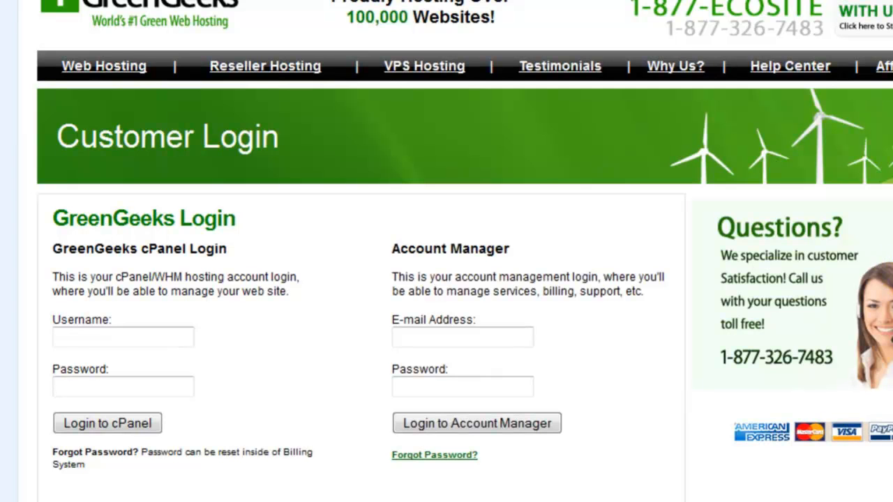
Examine the username, e-mail and password fields of the cPanel and Account Manager logins on the GreenGeeks customer login page.
scroll(447, 279, "down", 2)
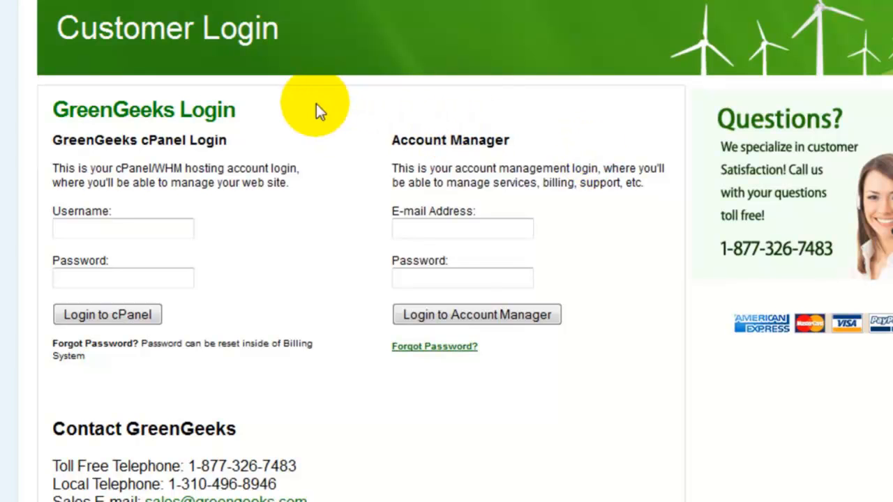
left_click(119, 228)
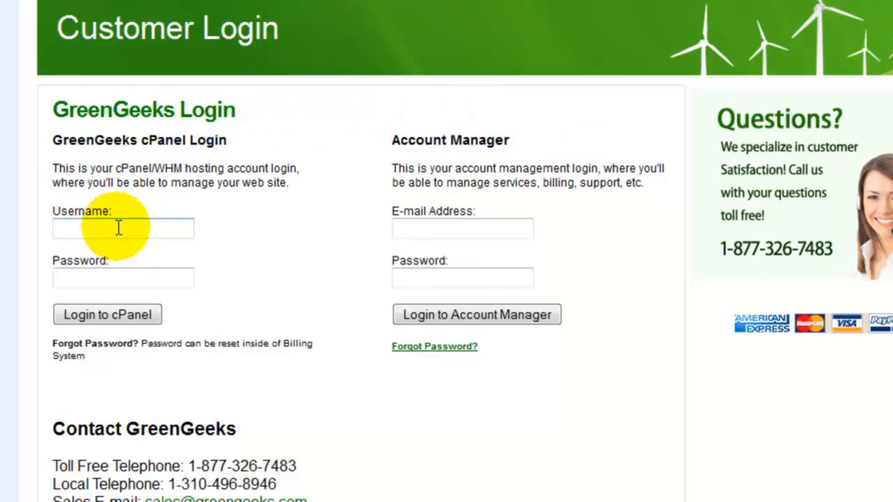
left_click(116, 225)
left_click(139, 272)
left_click(492, 236)
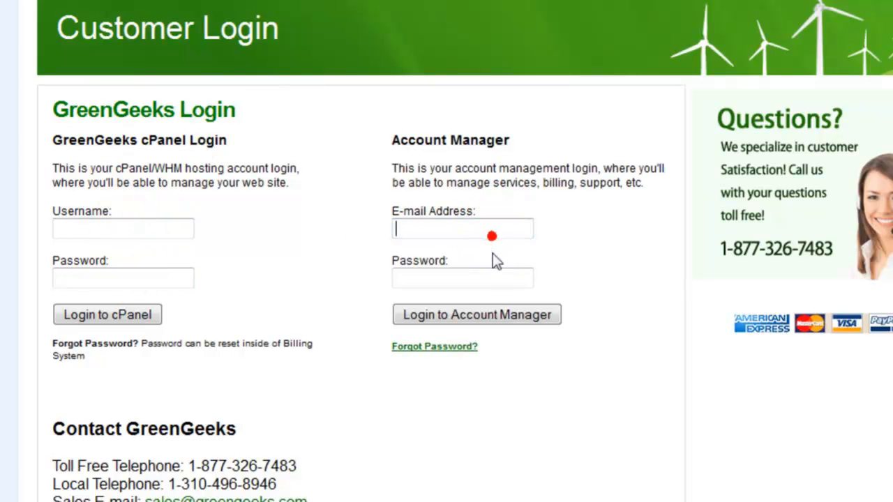
left_click(493, 276)
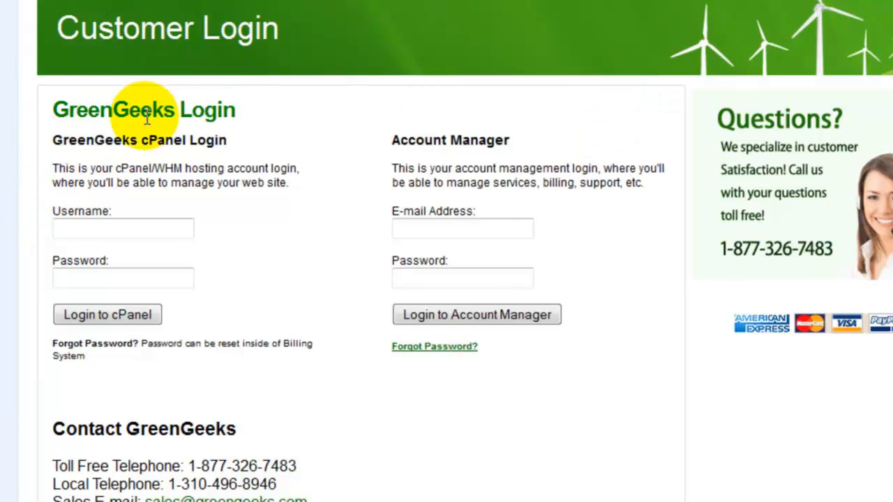
left_click(180, 233)
left_click(450, 230)
left_click(158, 270)
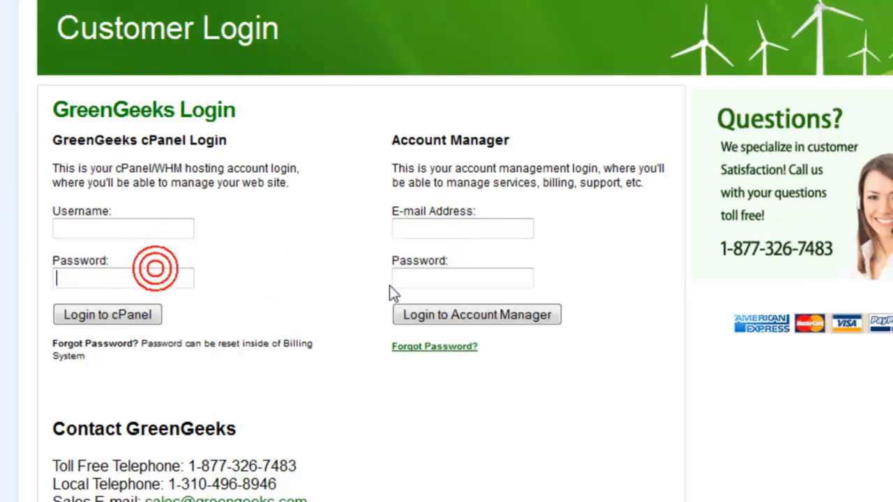
left_click(429, 283)
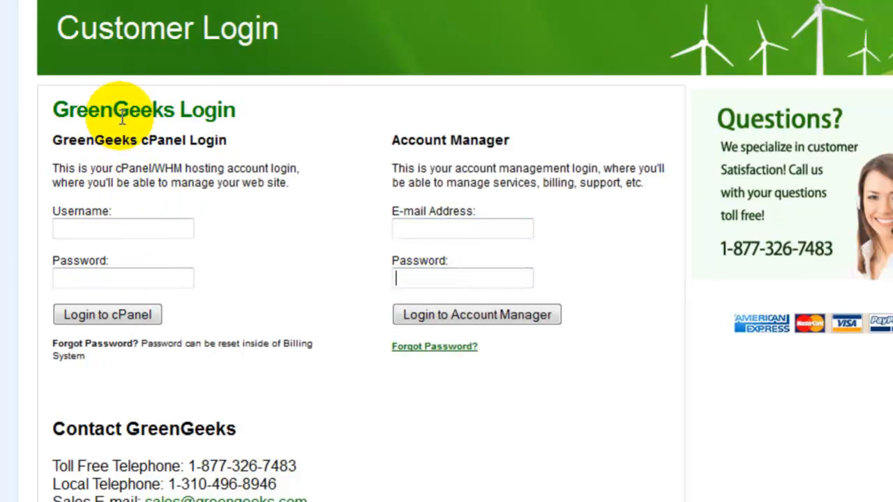
left_click(126, 234)
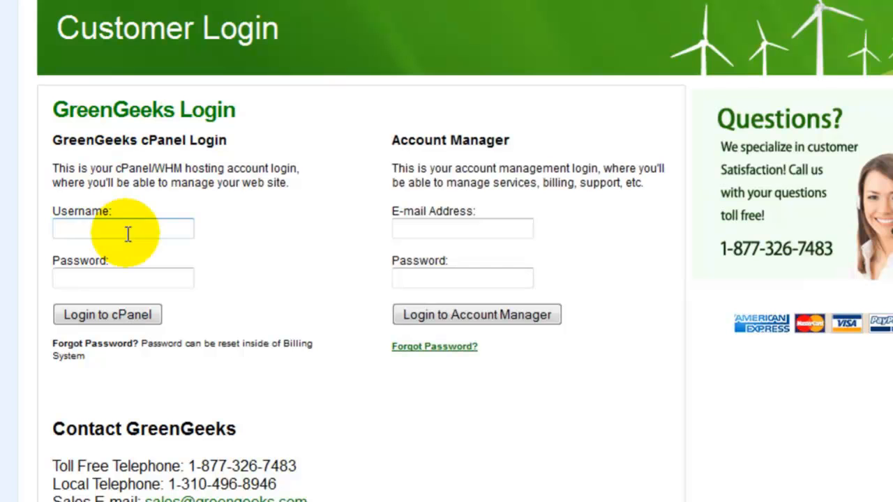
left_click(178, 279)
left_click(170, 234)
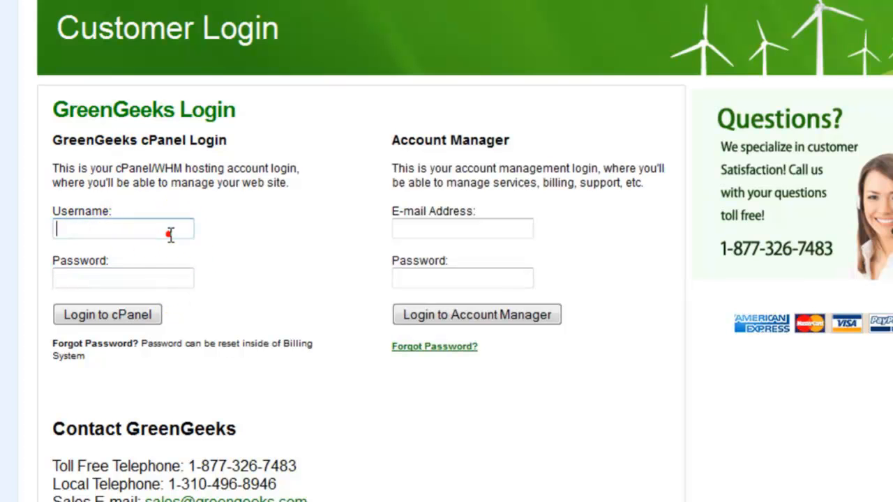
left_click(170, 282)
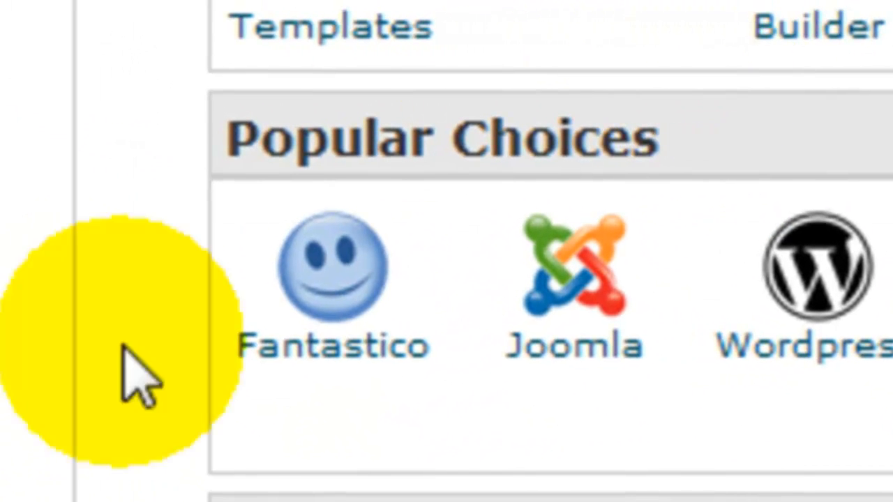
Open Fantastico from cPanel's Popular Choices and begin a new WordPress installation.
scroll(363, 325, "up", 1)
scroll(364, 327, "down", 1)
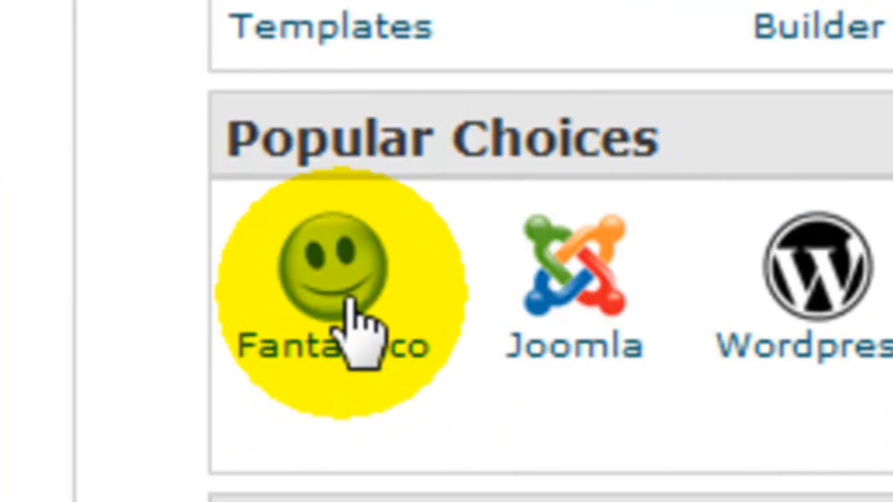
left_click(351, 310)
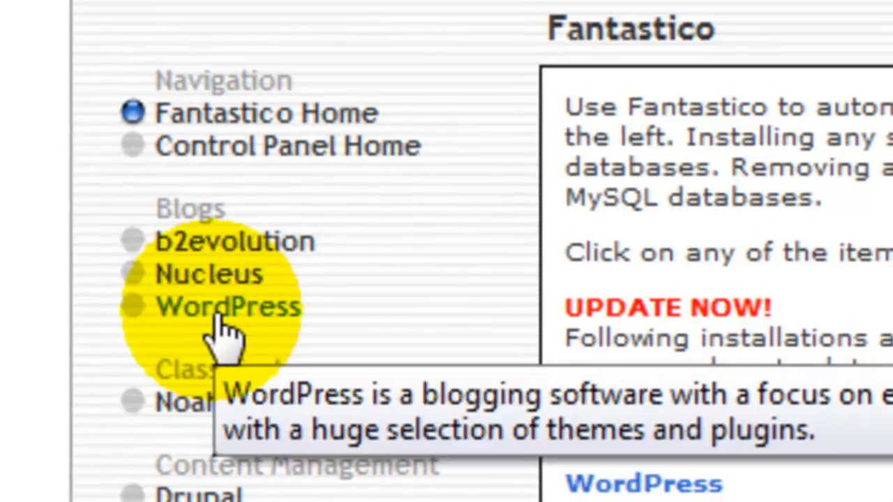
left_click(220, 317)
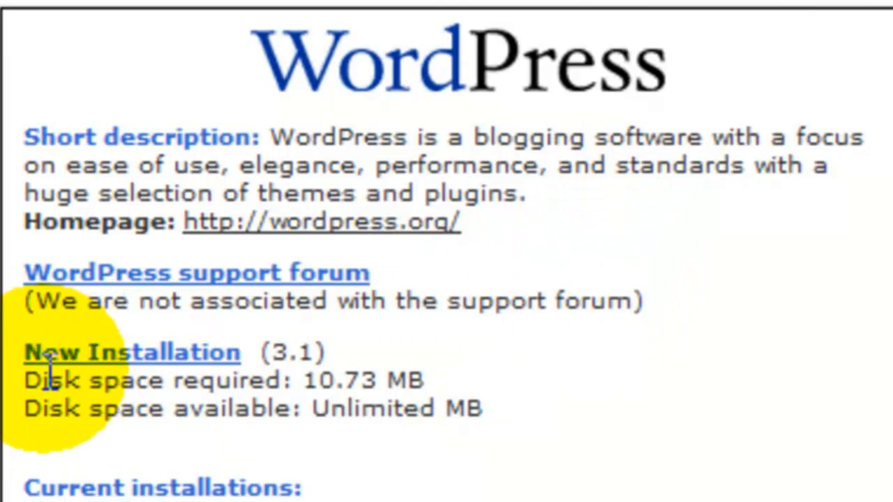
left_click(173, 355)
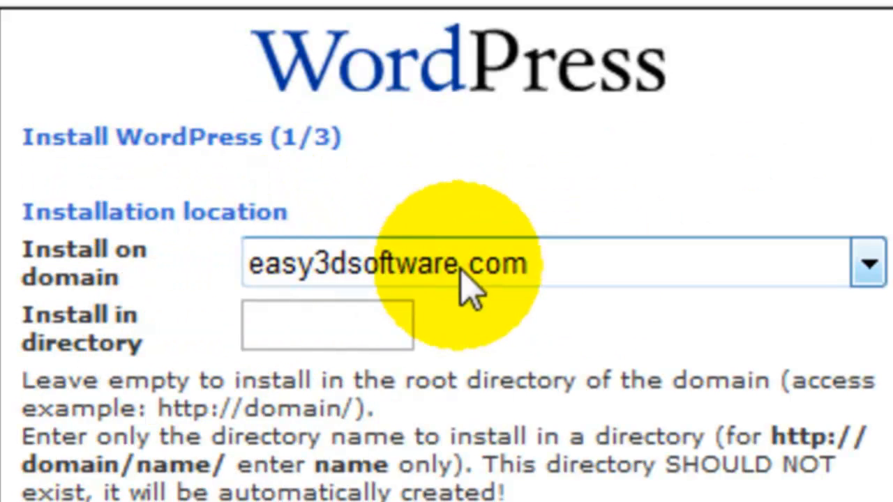
Choose usingwordpresstocreateawebsite.com as the install domain, leaving the install directory empty.
left_click(615, 261)
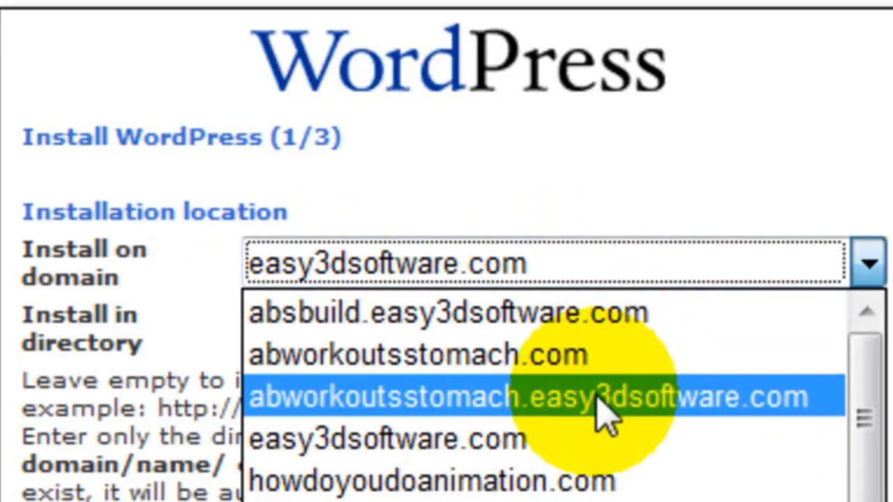
scroll(598, 482, "down", 7)
scroll(678, 501, "down", 1)
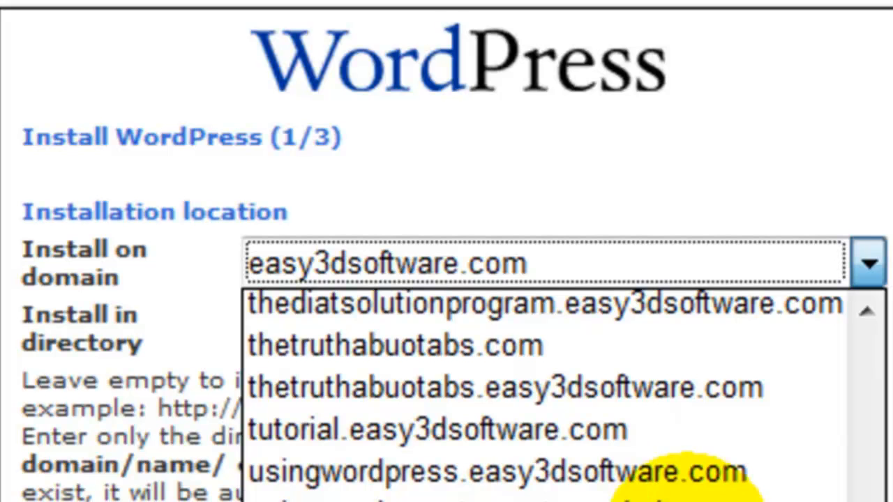
left_click(670, 497)
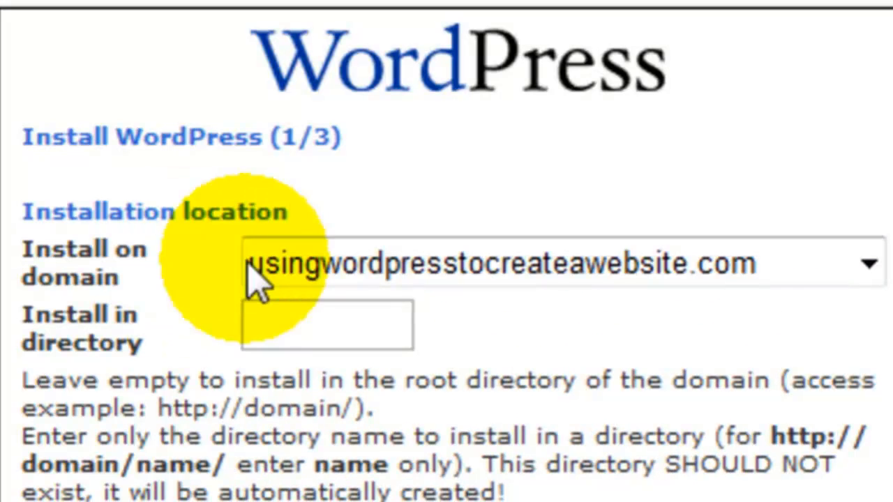
left_click(336, 341)
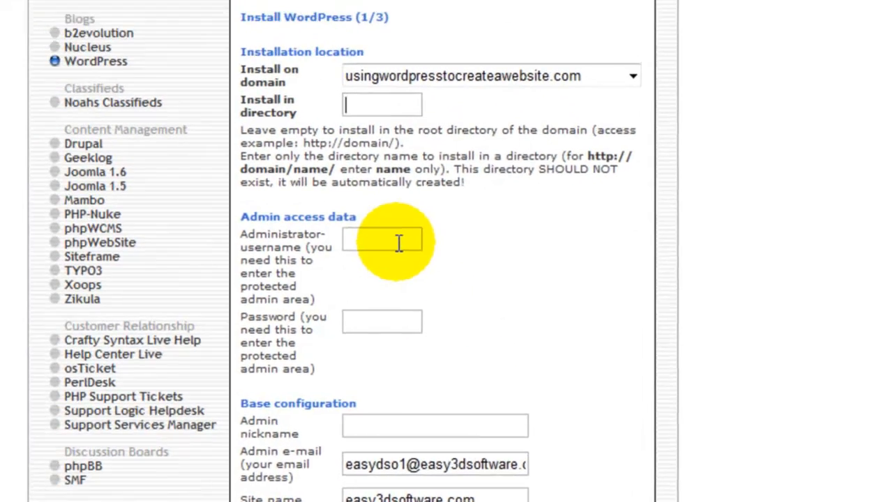
Enter the administrator username and the administrator password in the admin access data.
left_click(398, 243)
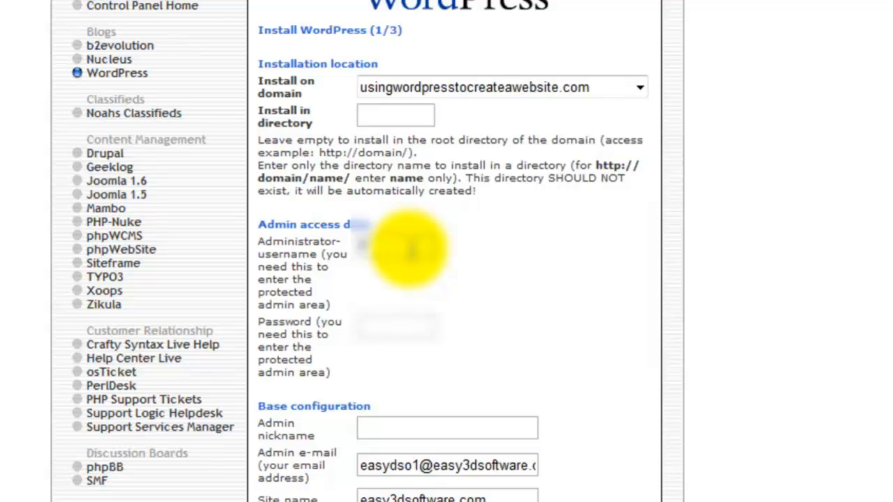
key("Caps_Lock")
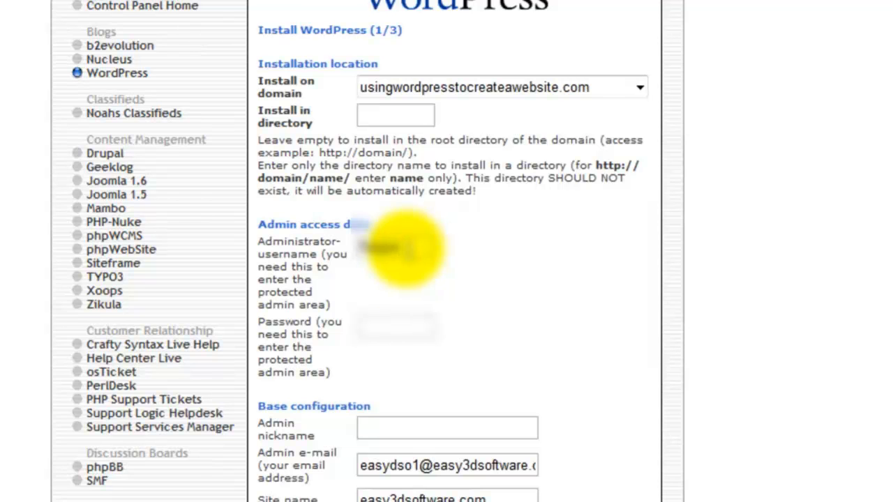
left_click(412, 323)
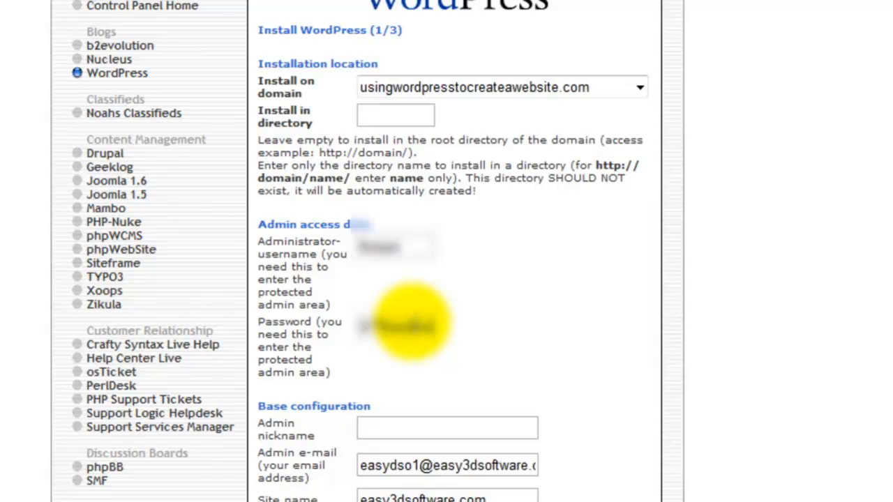
Fill in the admin nickname and replace the default admin e-mail with the owner's e-mail address.
scroll(492, 339, "down", 3)
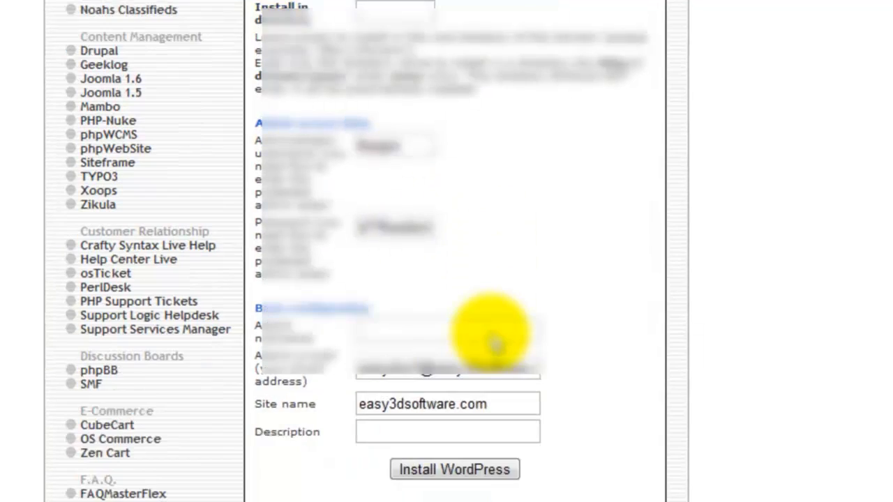
left_click(409, 270)
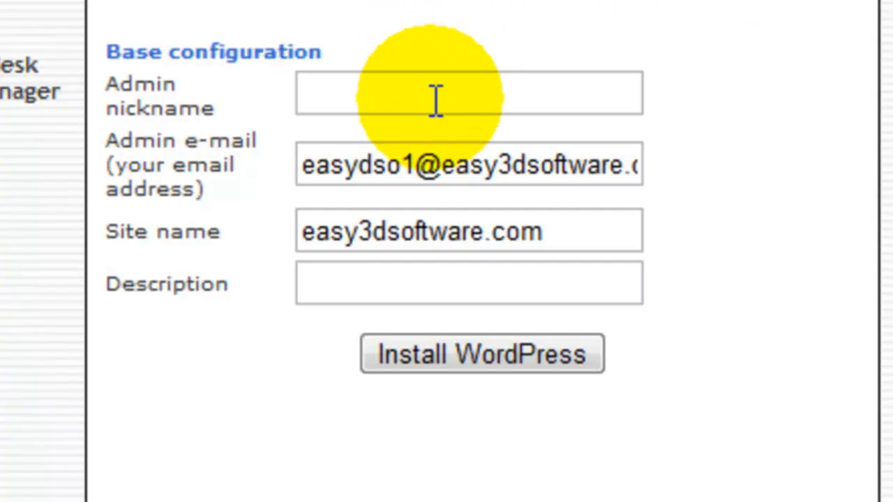
left_click(351, 77)
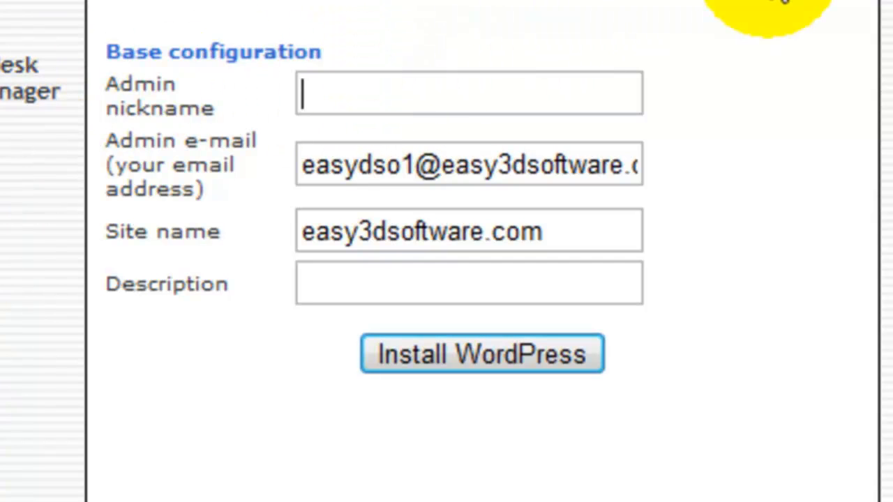
type("Jonathan")
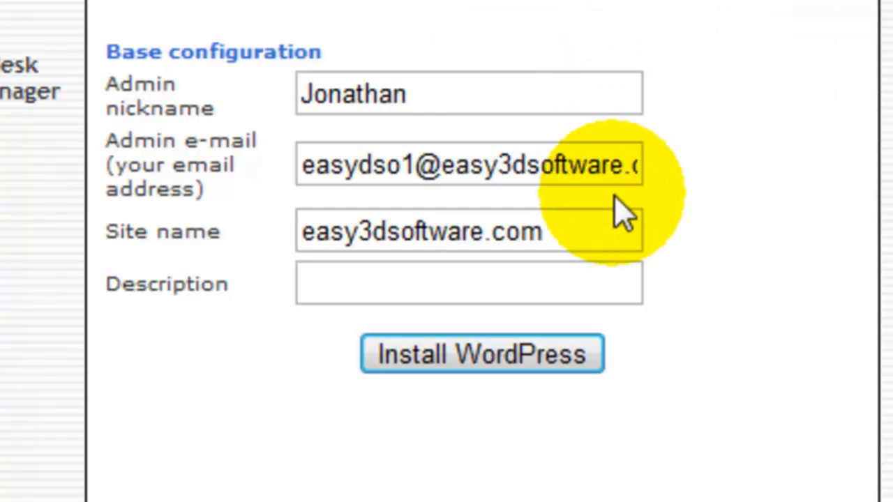
left_click_drag(639, 171, 219, 188)
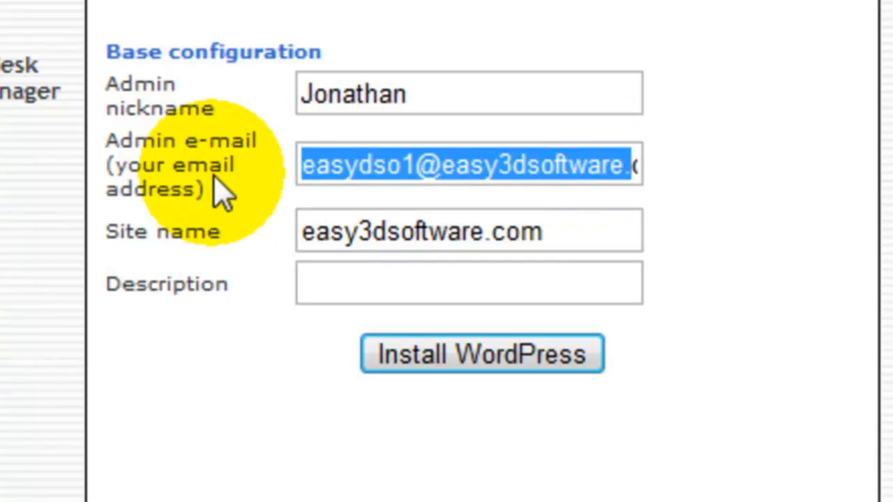
key("Delete")
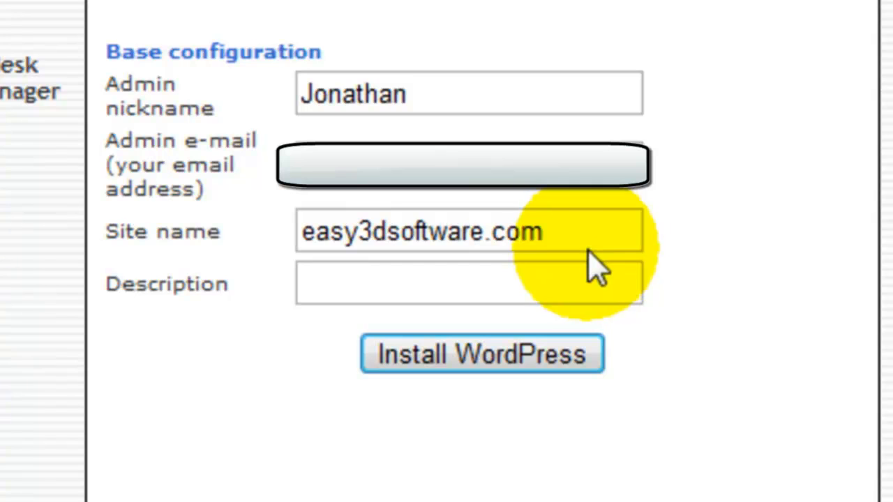
Replace the site name with "Steps For Using Wordpress To Create A Website - Take The First Step".
left_click_drag(587, 244, 256, 266)
type("Steps")
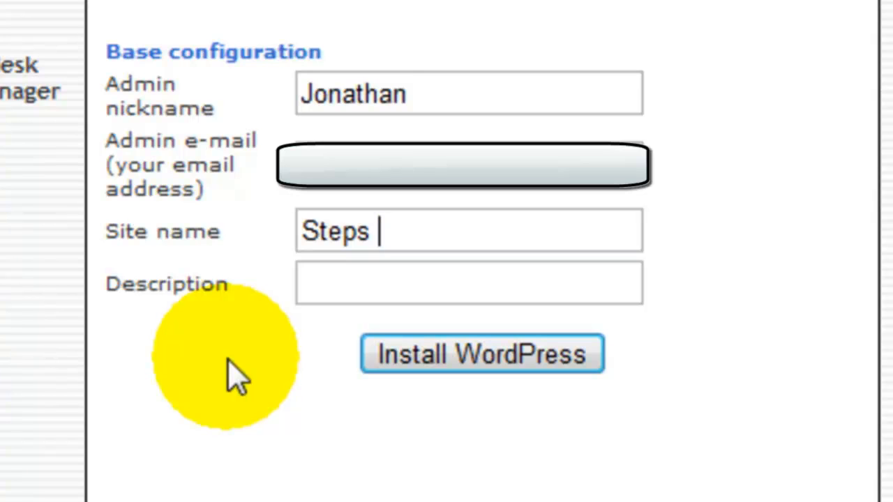
type(" D")
type("For")
type(" Using")
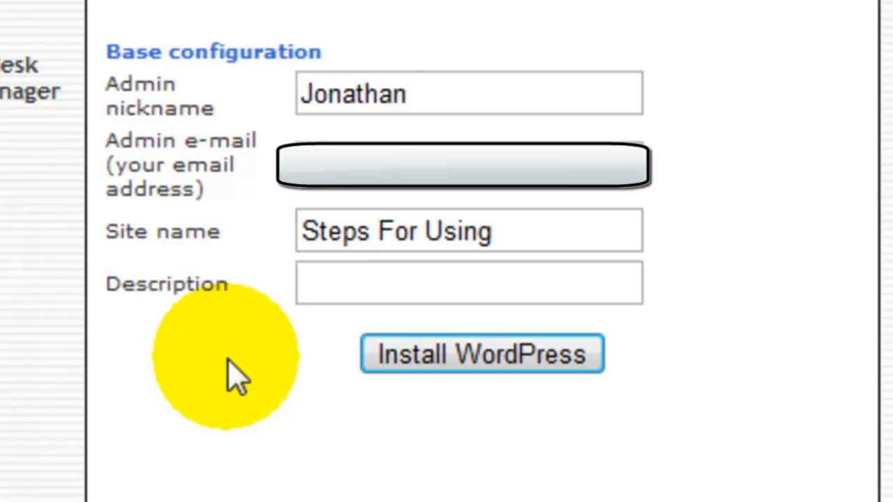
type(" Wor")
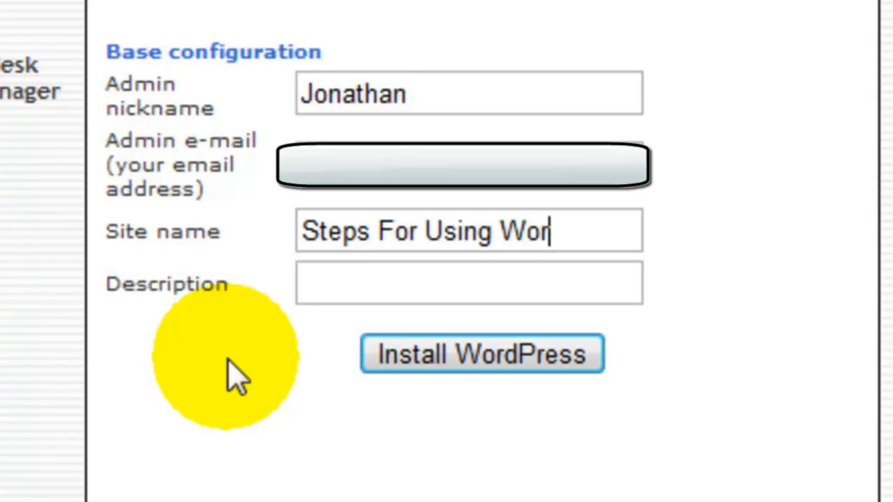
type("dpress ")
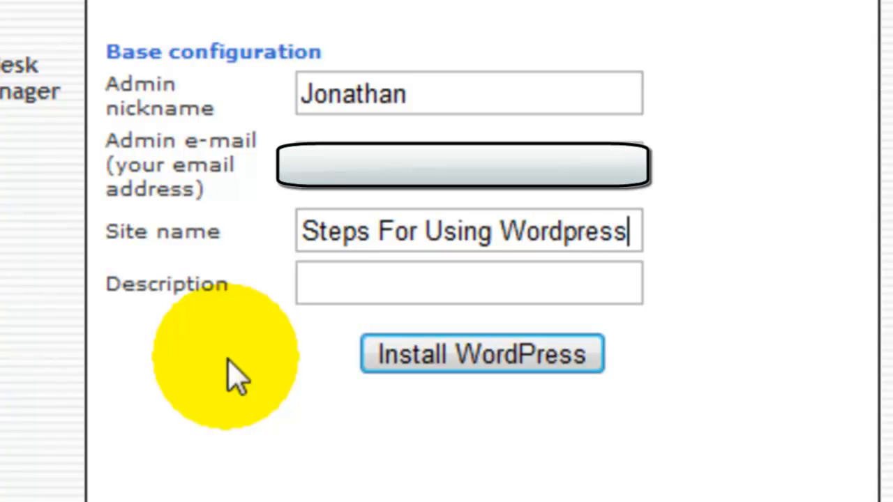
type("To C")
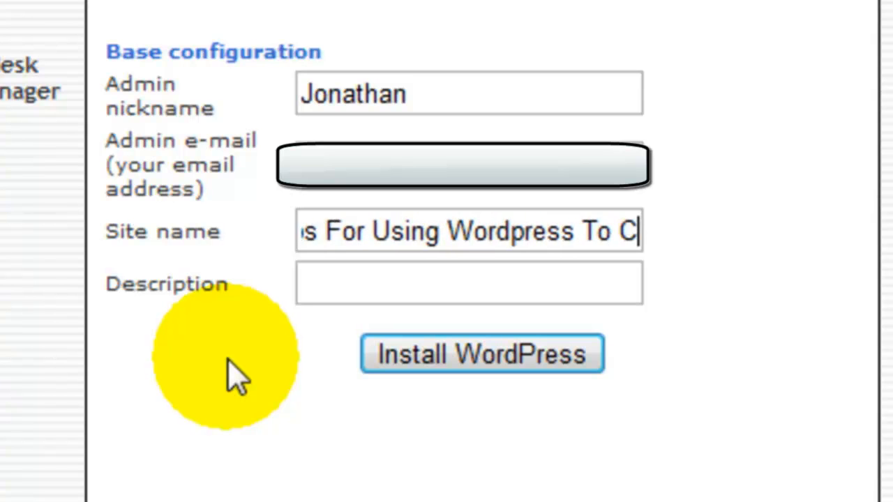
type("reate ")
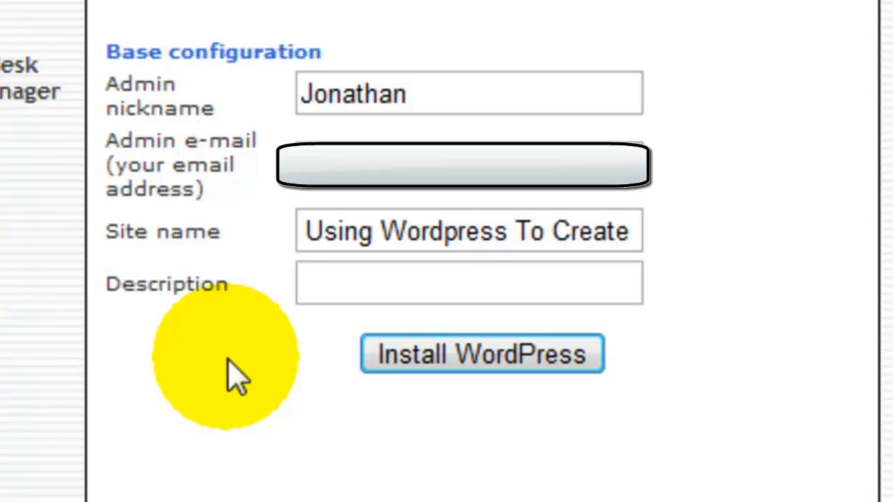
type("A We")
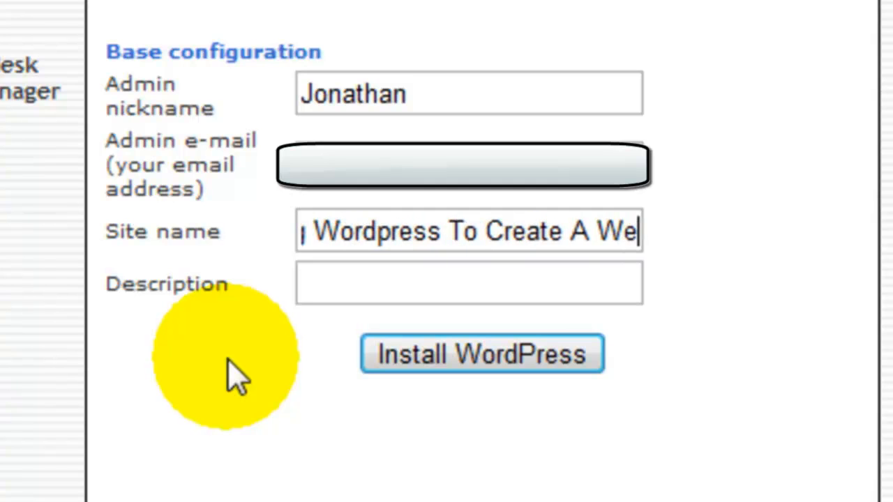
type("bsite")
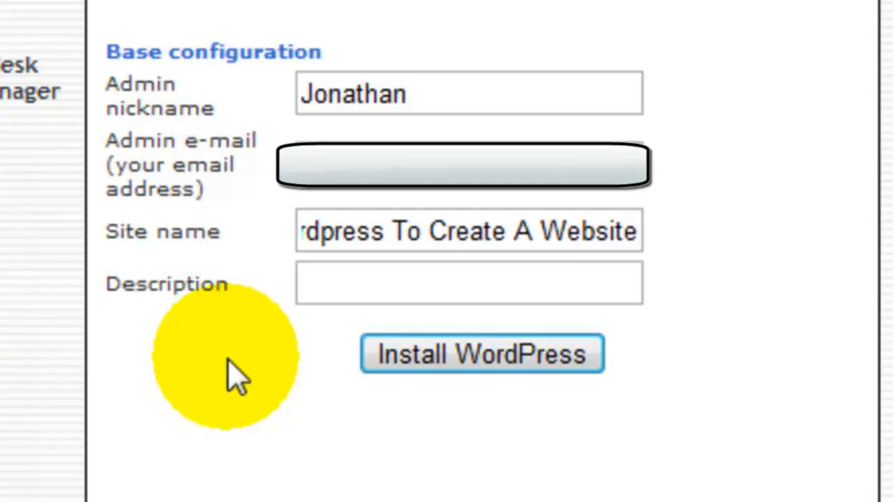
type(" - Take The First Step")
Fill in the site description so it ends with "to create a website of your very own", and submit the WordPress installation.
left_click(415, 291)
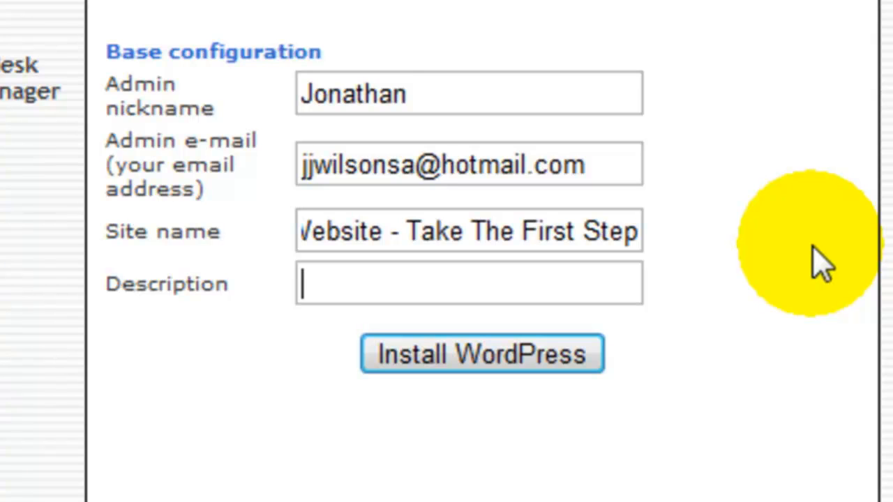
key("ctrl+v")
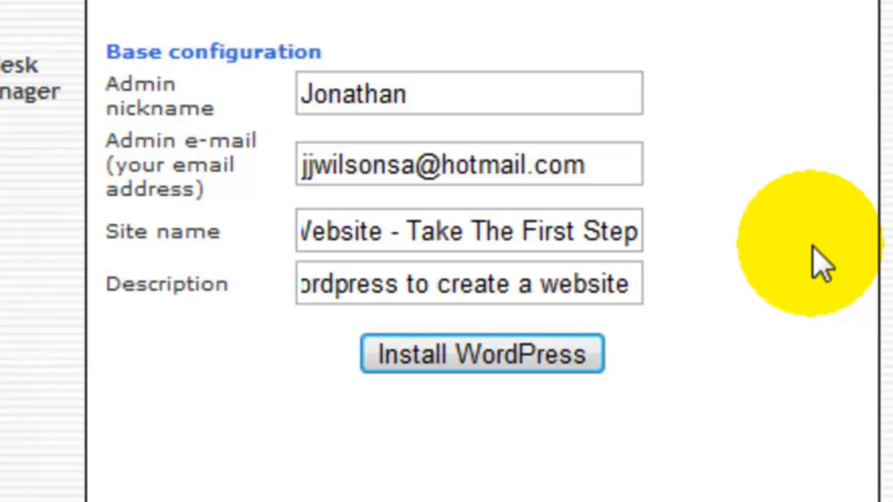
type("of ")
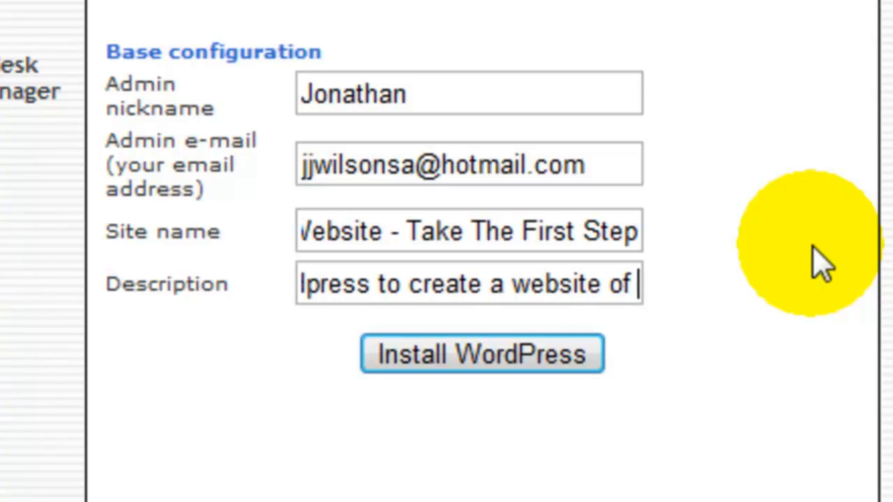
type("your ver")
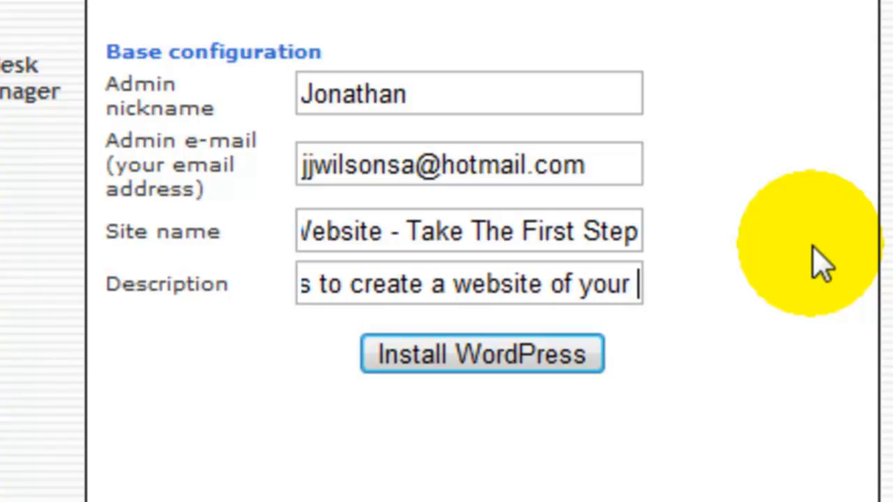
type("y own")
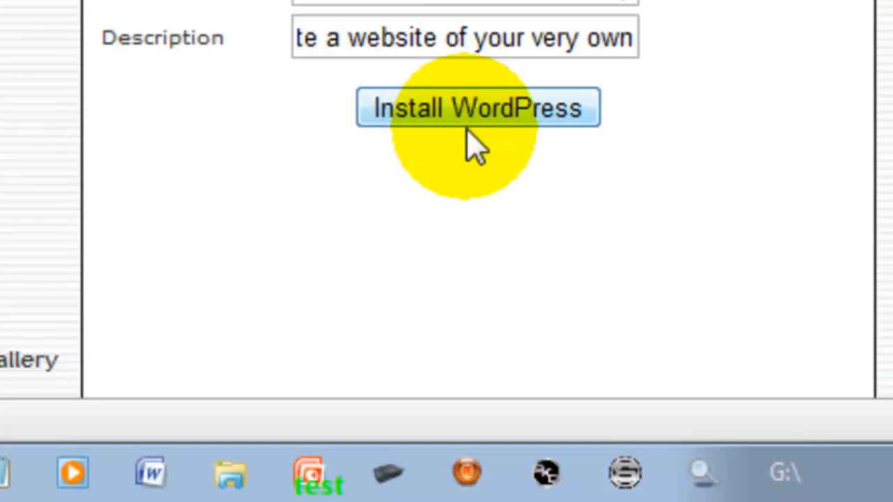
left_click(453, 116)
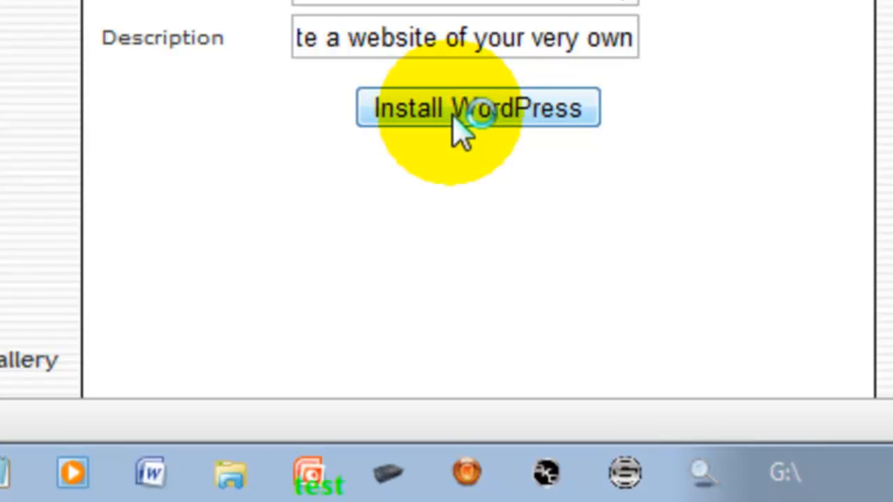